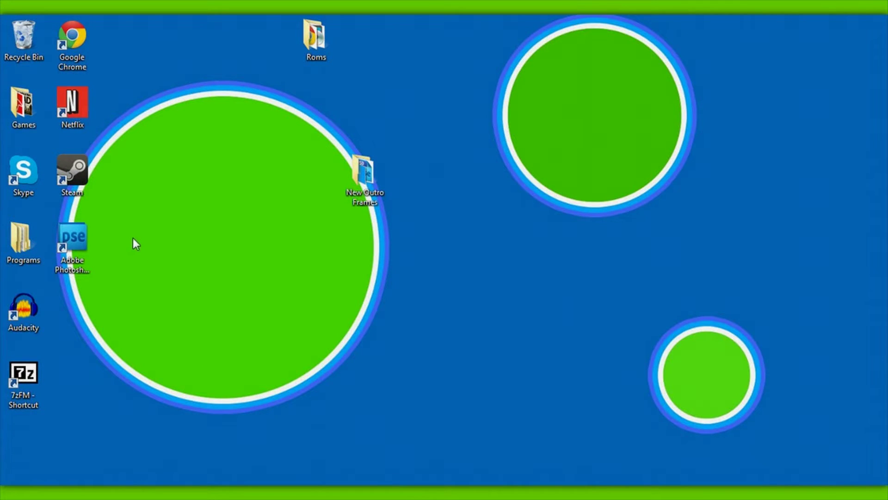
Launch Photoshop Elements, then open the Steam library and start Papers, Please.
{"action": "left_click", "coordinate": [85, 245]}
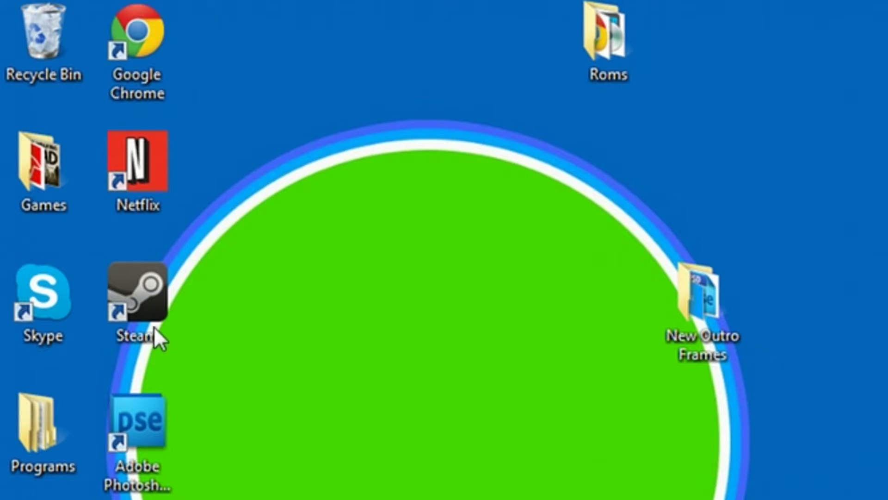
{"action": "double_click", "coordinate": [155, 327]}
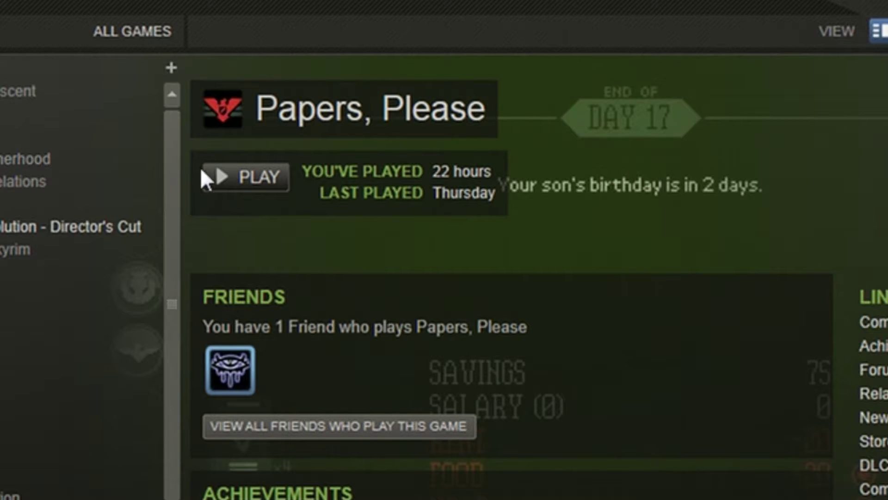
{"action": "left_click", "coordinate": [270, 175]}
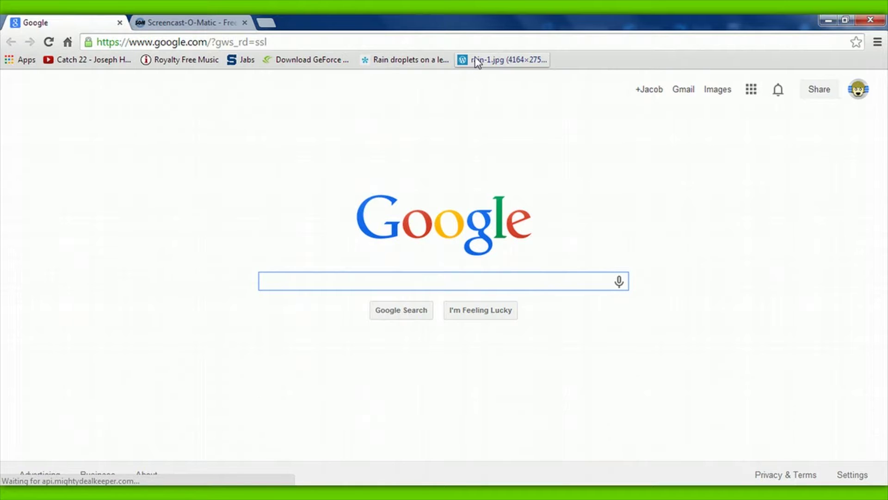
Copy the rain-1.jpg droplet photo from Chrome to the clipboard.
{"action": "left_click", "coordinate": [477, 59]}
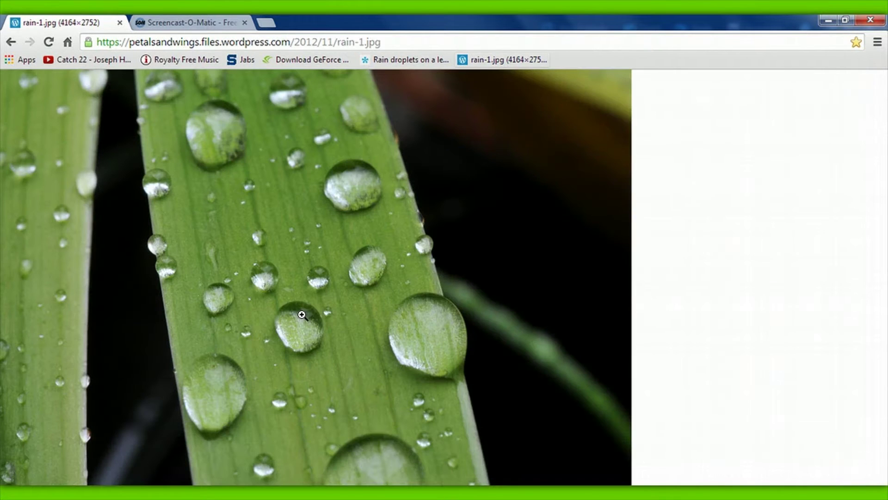
{"action": "right_click", "coordinate": [302, 313]}
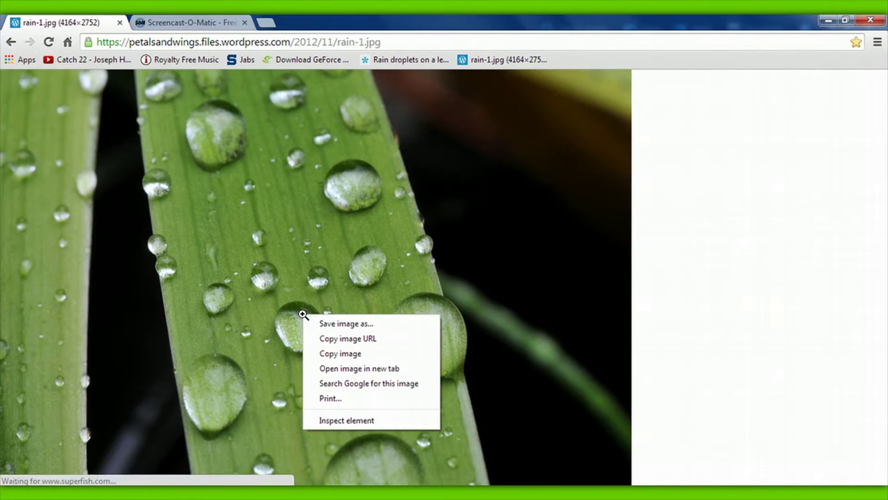
{"action": "left_click", "coordinate": [335, 354]}
{"action": "left_click", "coordinate": [14, 50]}
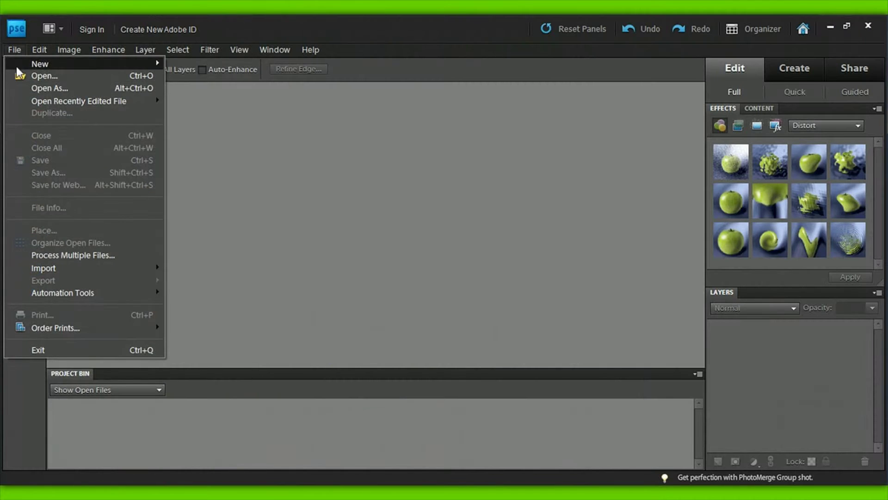
Create a new 4164 × 2752 px blank file with resolution changed from 72 to 300 ppi.
{"action": "mouse_move", "coordinate": [84, 61]}
{"action": "left_click", "coordinate": [189, 66]}
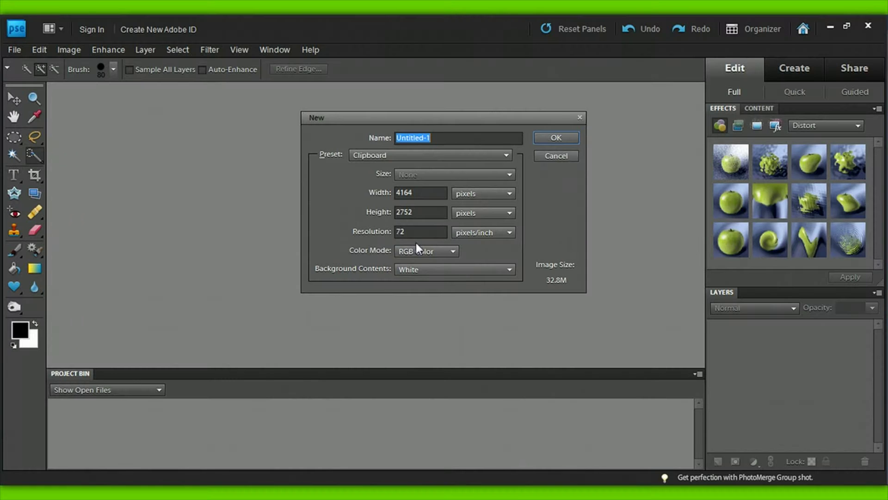
{"action": "left_click", "coordinate": [402, 303]}
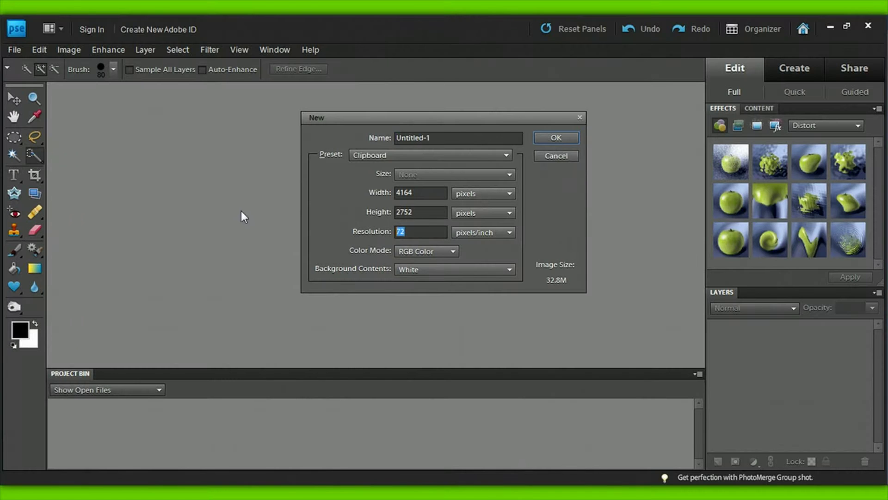
{"action": "type", "text": "300"}
{"action": "left_click", "coordinate": [547, 148]}
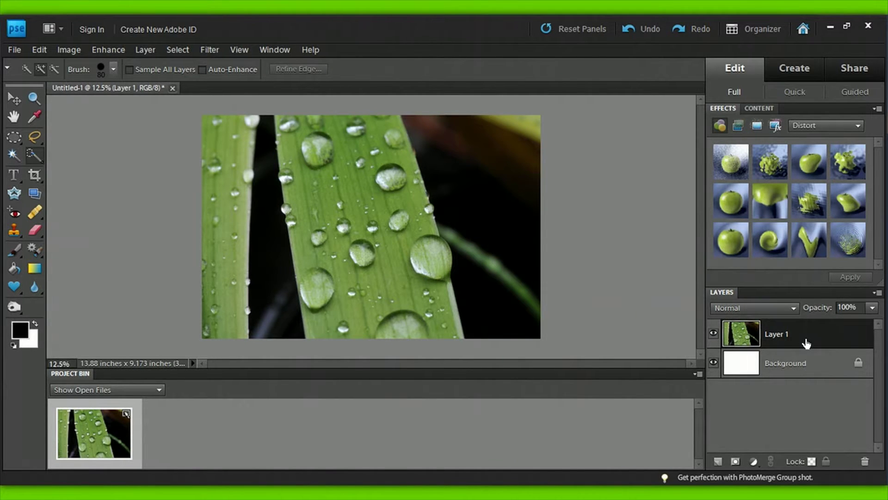
Drag the pasted raindrop photo layer in the Layers panel to duplicate it.
{"action": "left_click_drag", "start_coordinate": [806, 343], "coordinate": [641, 312]}
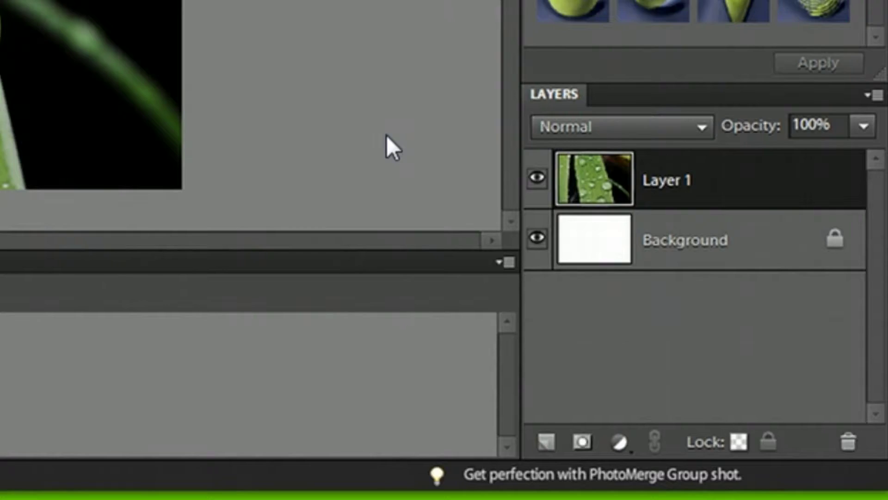
Duplicate Layer 1 as Layer 1 copy and hide the original Layer 1.
{"action": "left_click_drag", "start_coordinate": [728, 198], "coordinate": [541, 446]}
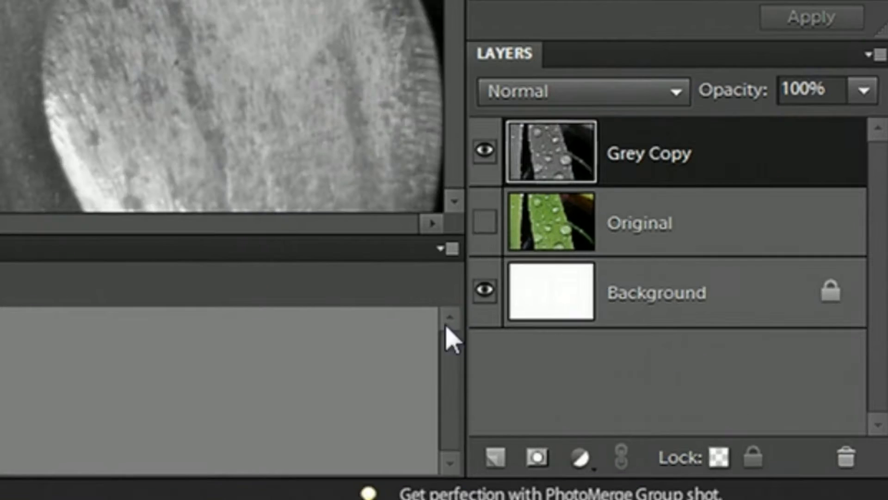
{"action": "left_click", "coordinate": [496, 458]}
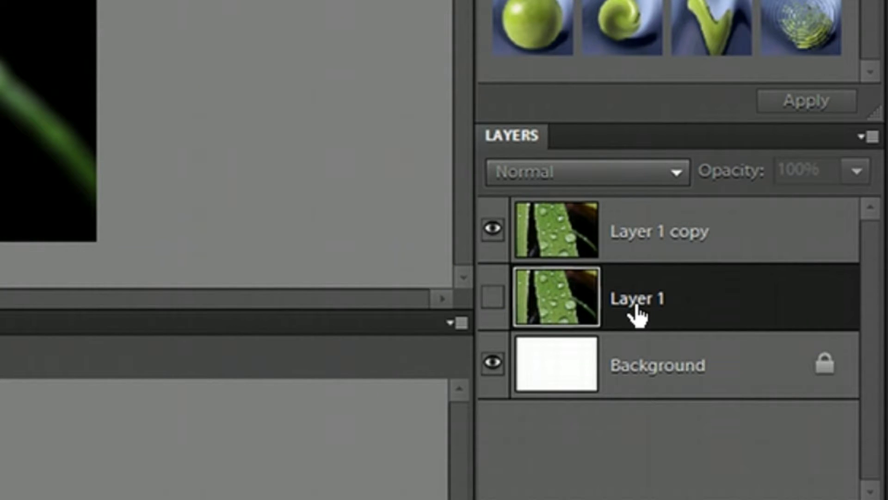
Rename Layer 1 to 'Original' and Layer 1 copy to 'Grey Copy'.
{"action": "right_click", "coordinate": [636, 308]}
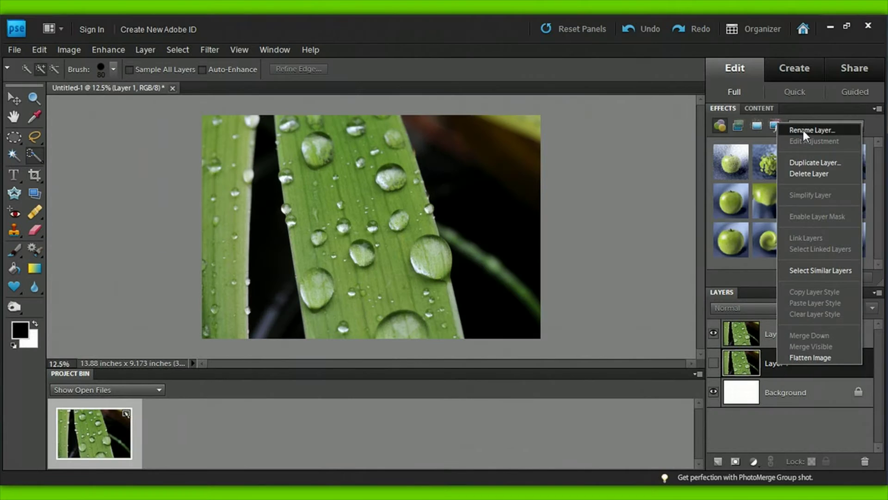
{"action": "left_click", "coordinate": [808, 132]}
{"action": "type", "text": "O"}
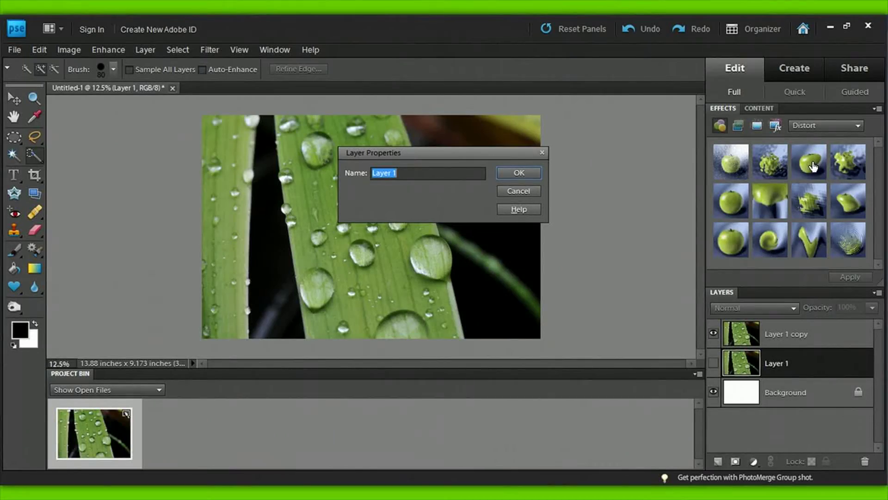
{"action": "type", "text": "Original"}
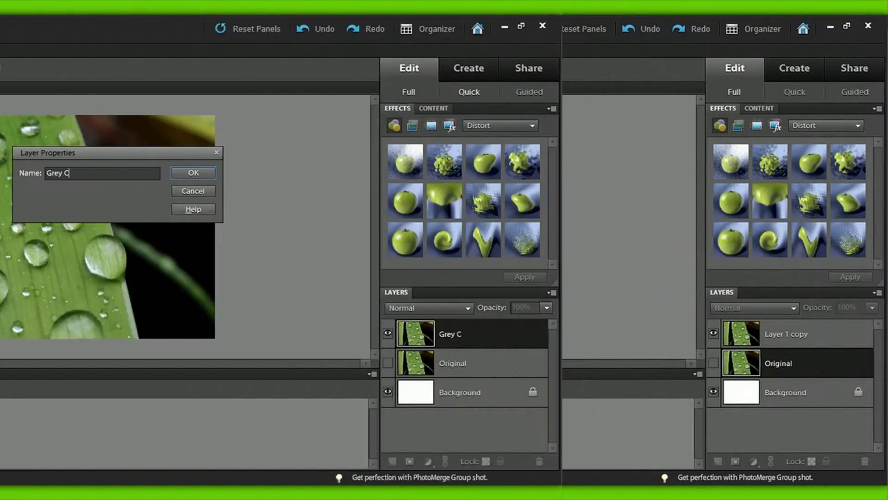
{"action": "type", "text": "op"}
{"action": "key", "text": "Return"}
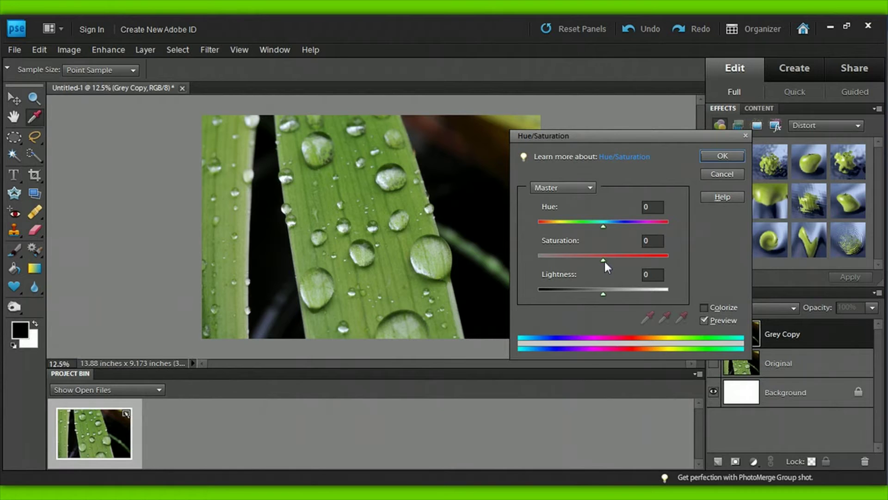
Set Hue/Saturation Saturation to -100 on Grey Copy and apply it.
{"action": "type", "text": "-61"}
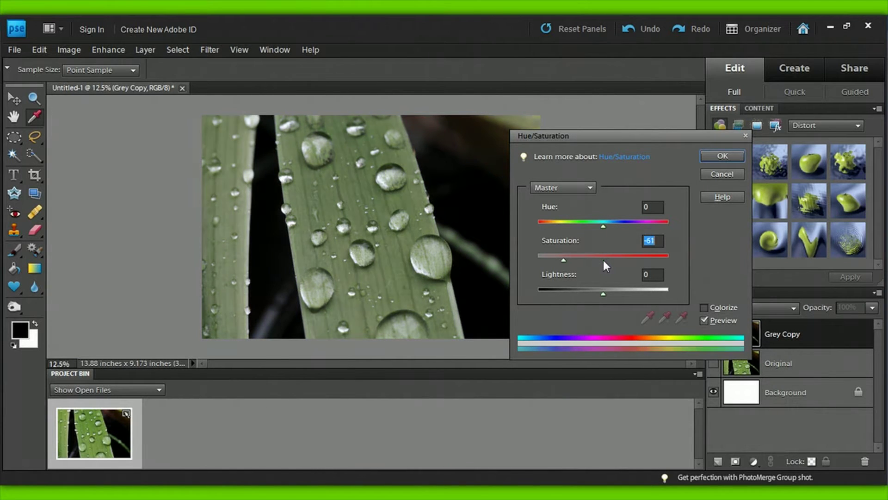
{"action": "type", "text": "-100"}
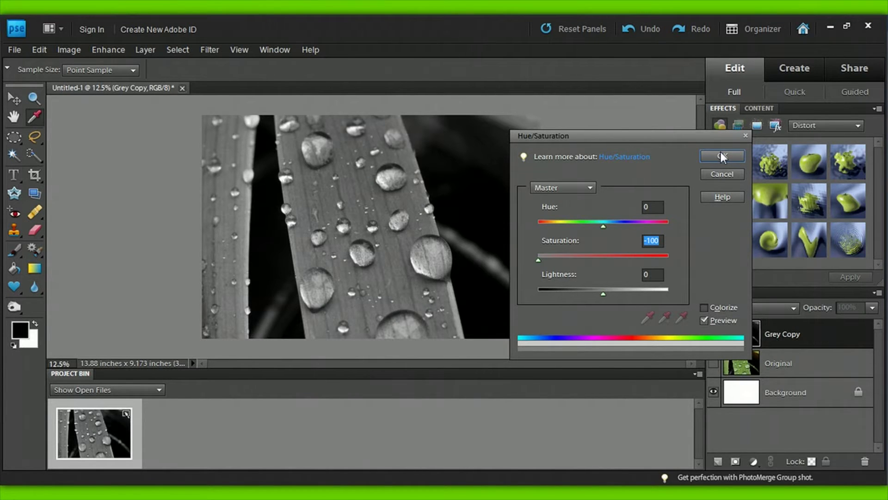
{"action": "left_click", "coordinate": [720, 155]}
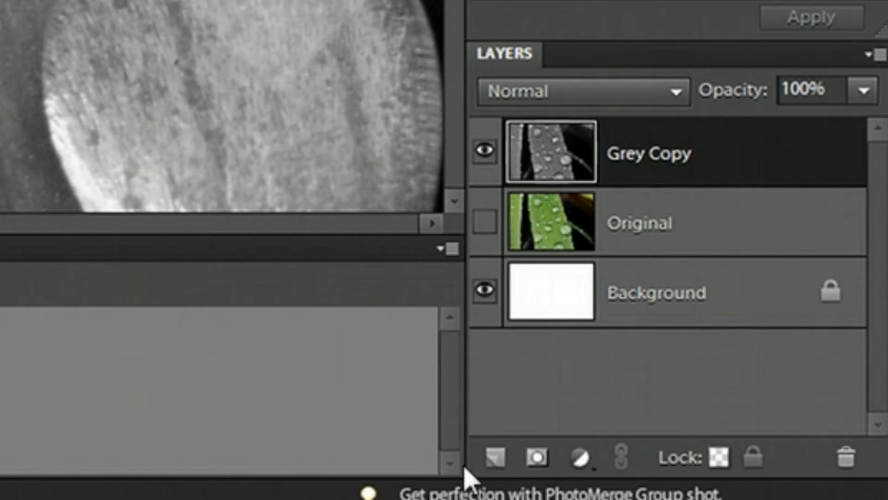
Add an empty layer above Grey Copy and rename it 'Green'.
{"action": "left_click", "coordinate": [499, 463]}
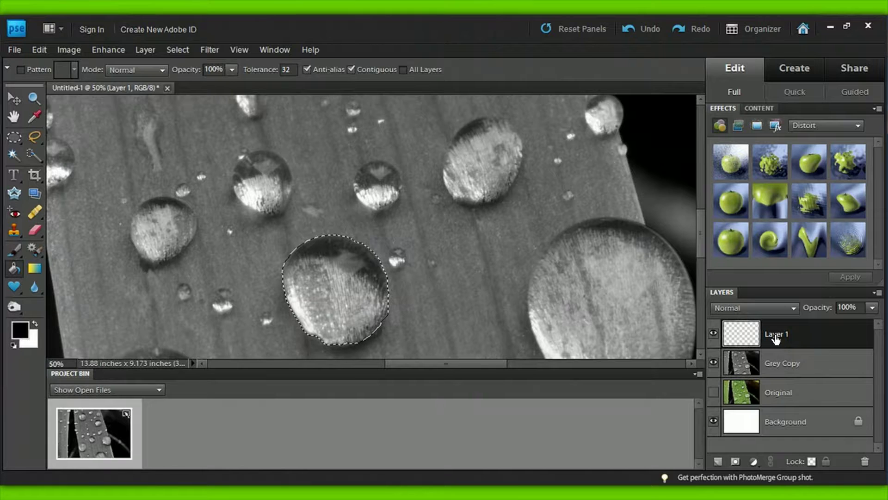
{"action": "right_click", "coordinate": [652, 146]}
{"action": "left_click", "coordinate": [807, 96]}
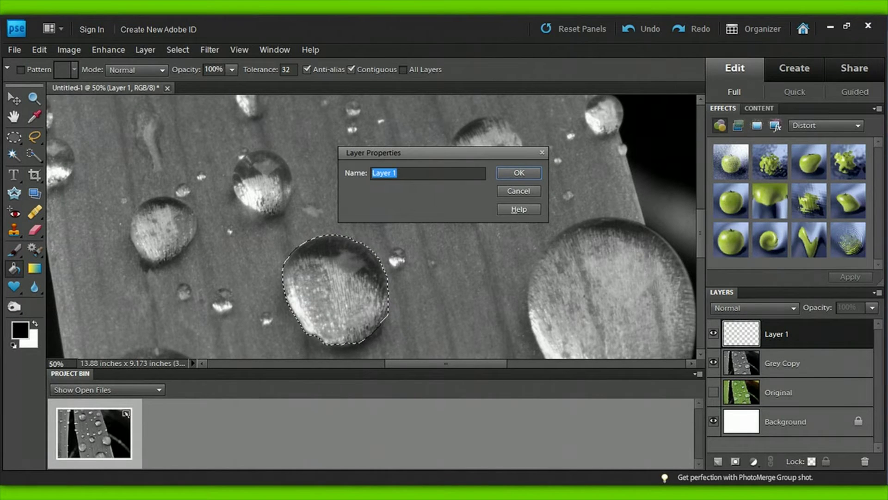
{"action": "type", "text": "Green"}
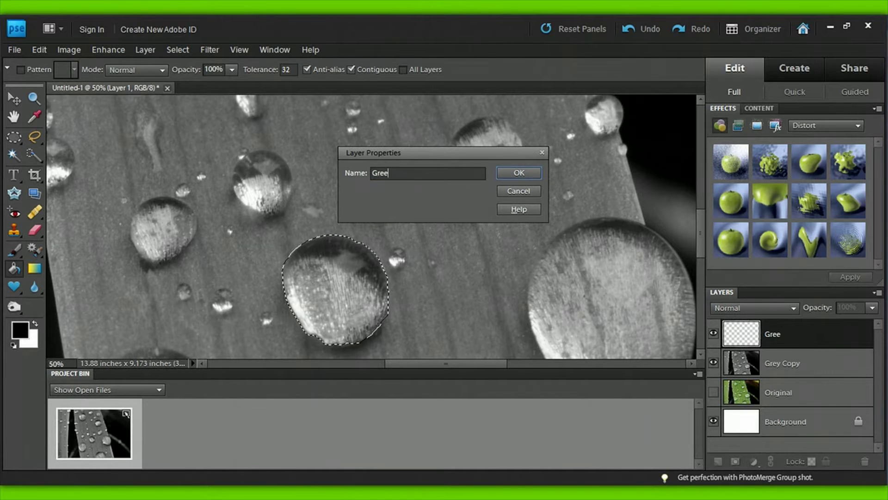
{"action": "key", "text": "Return"}
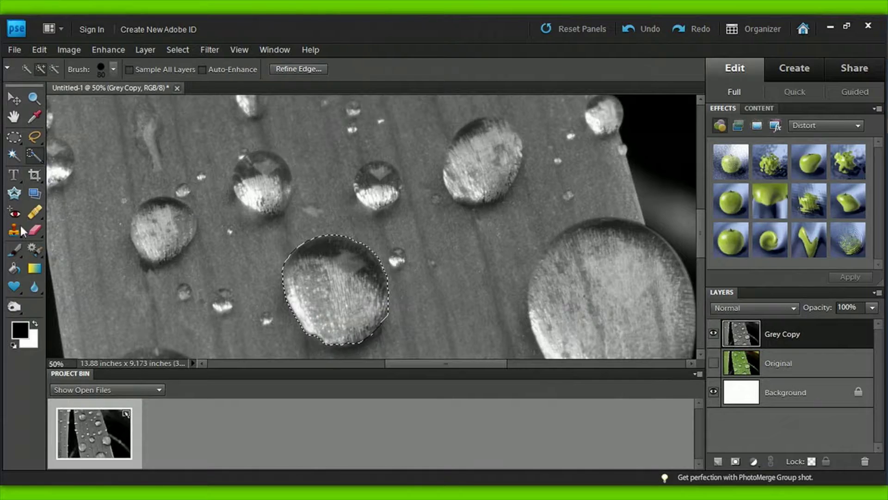
Set the foreground colour to a saturated bright green, hex 26e400, in the Color Picker.
{"action": "left_click", "coordinate": [22, 329]}
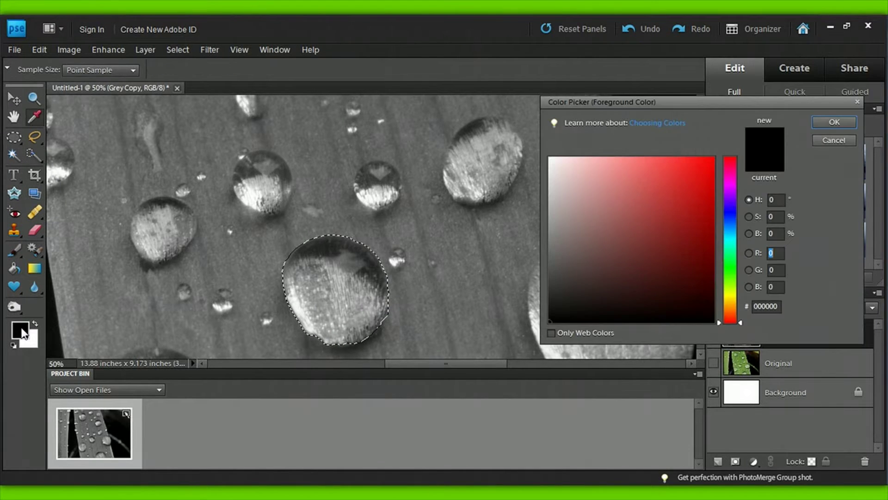
{"action": "left_click", "coordinate": [733, 290]}
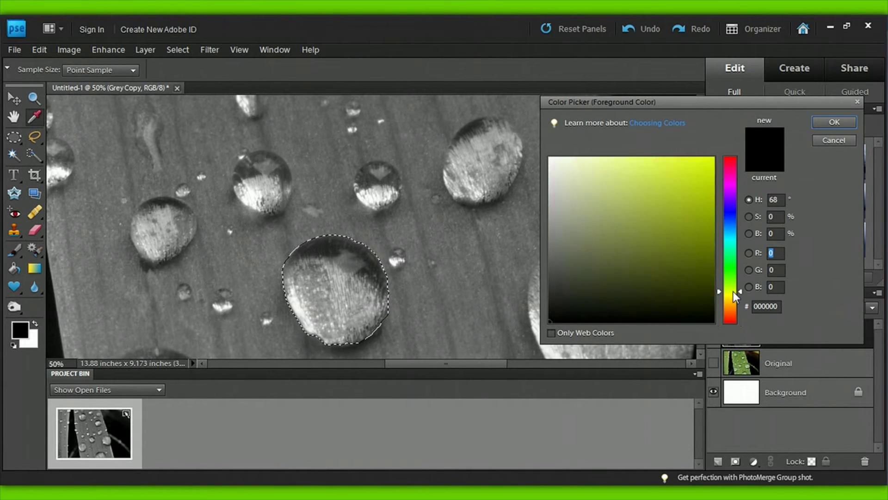
{"action": "scroll", "coordinate": [732, 291], "scroll_direction": "up", "scroll_amount": 10}
{"action": "scroll", "coordinate": [733, 290], "scroll_direction": "up", "scroll_amount": 2}
{"action": "scroll", "coordinate": [734, 292], "scroll_direction": "down", "scroll_amount": 10}
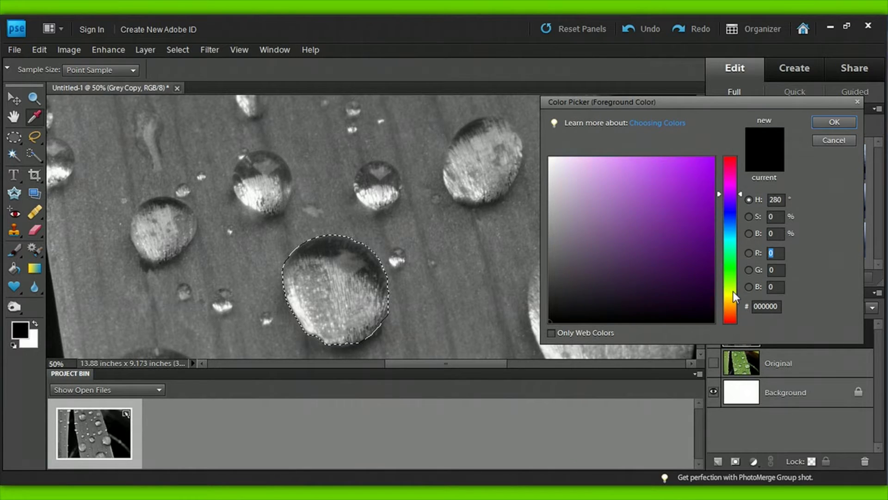
{"action": "scroll", "coordinate": [734, 292], "scroll_direction": "up", "scroll_amount": 2}
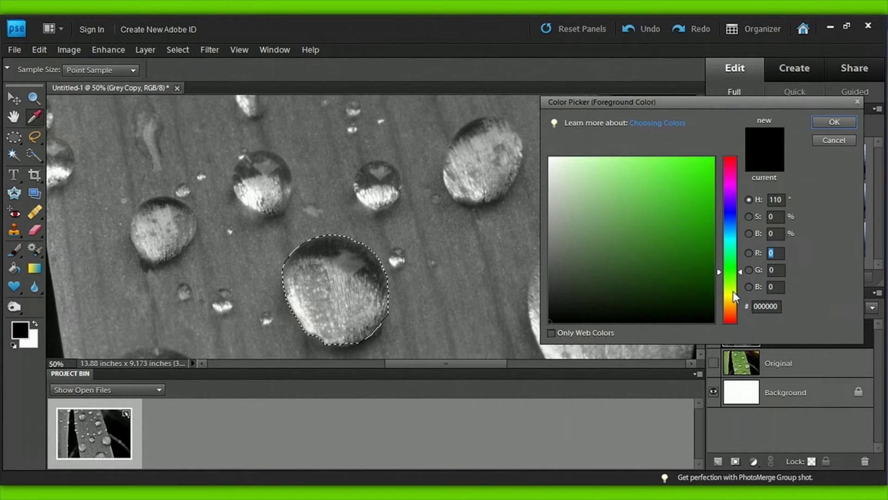
{"action": "left_click", "coordinate": [686, 222]}
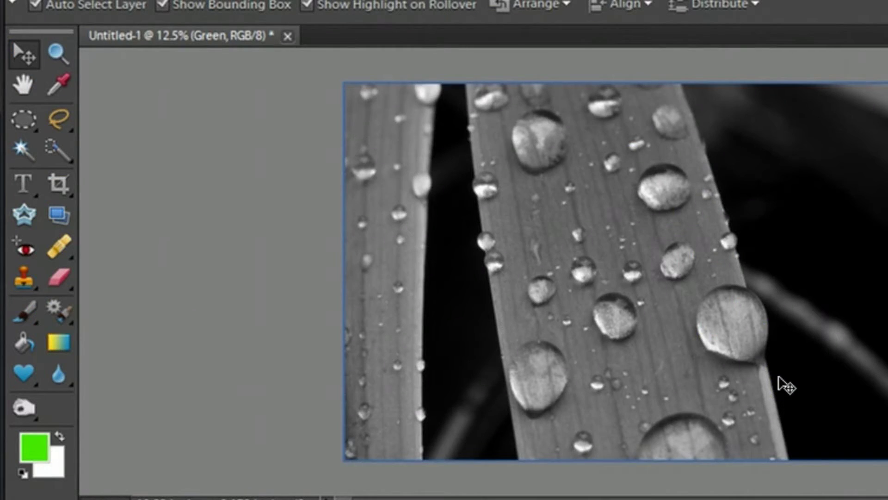
{"action": "left_click", "coordinate": [787, 385]}
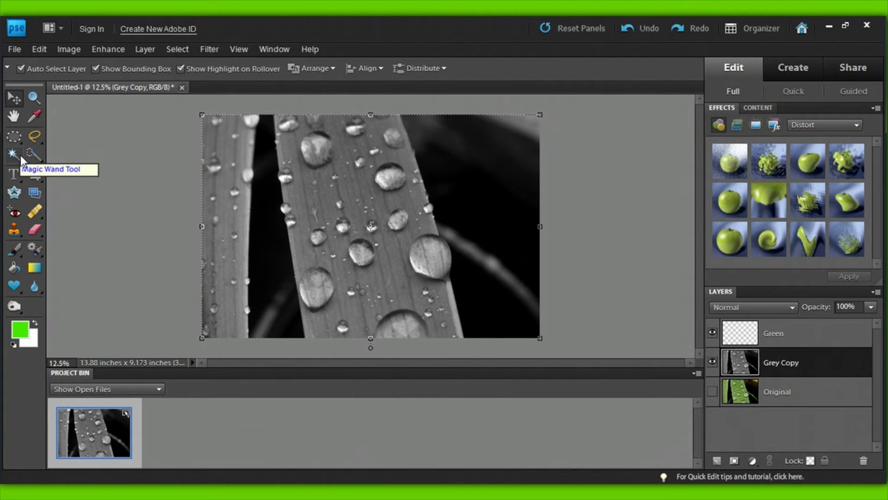
Magic Wand–select a water droplet (tolerance 32, contiguous), then click another area and press Delete.
{"action": "left_click", "coordinate": [31, 149]}
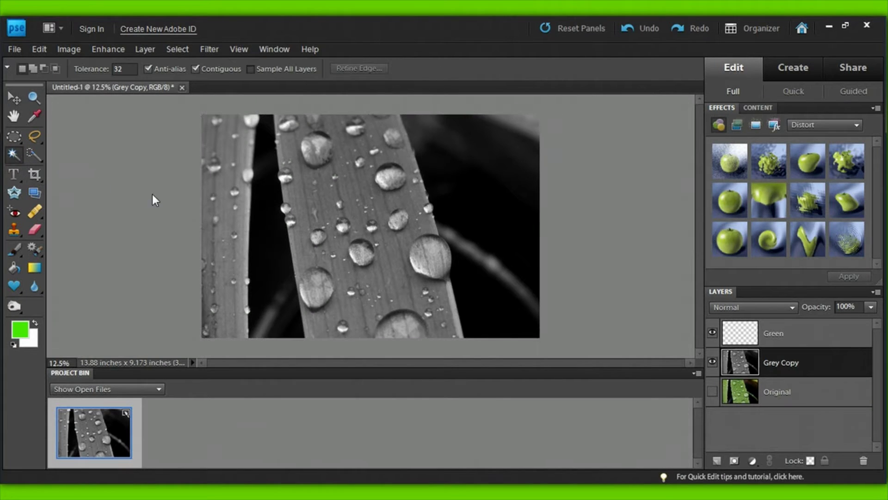
{"action": "left_click", "coordinate": [367, 254]}
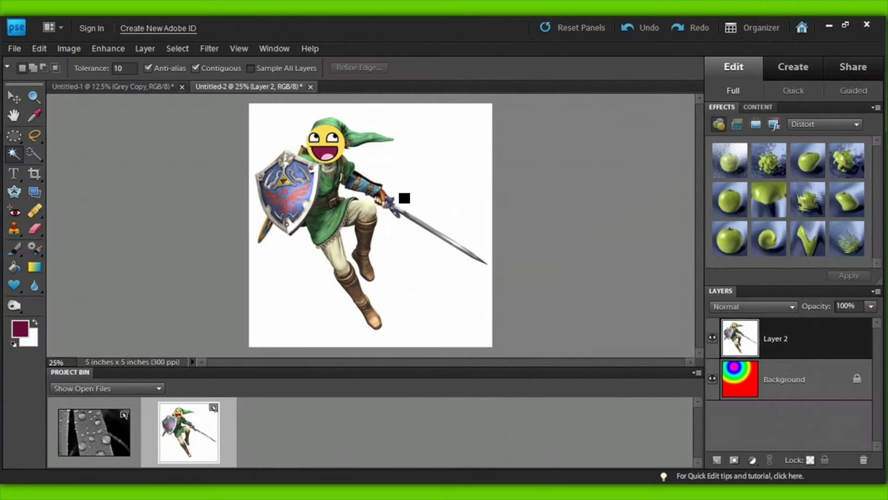
{"action": "left_click", "coordinate": [411, 173]}
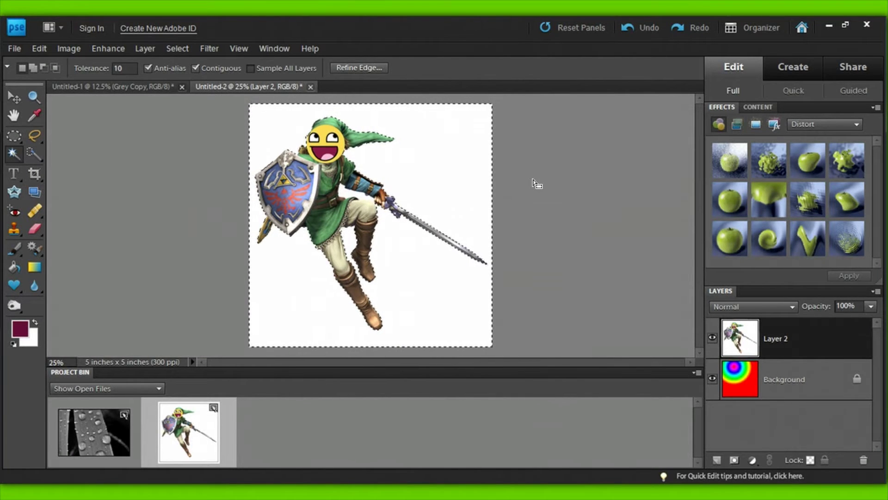
{"action": "key", "text": "Delete"}
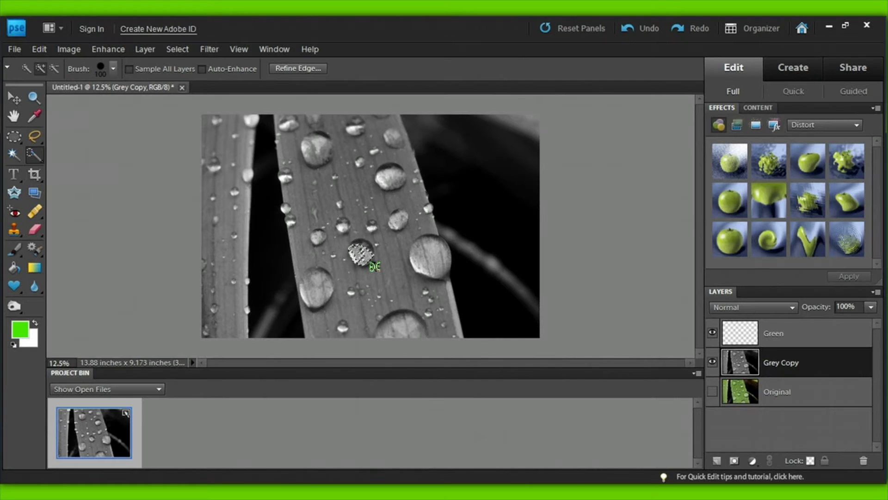
Zoom in and brush over the middle drop so the selection covers the whole raindrop.
{"action": "key", "text": "ctrl+plus"}
{"action": "key", "text": "ctrl+plus"}
{"action": "key", "text": "ctrl+plus"}
{"action": "key", "text": "ctrl+plus"}
{"action": "key", "text": "ctrl+plus"}
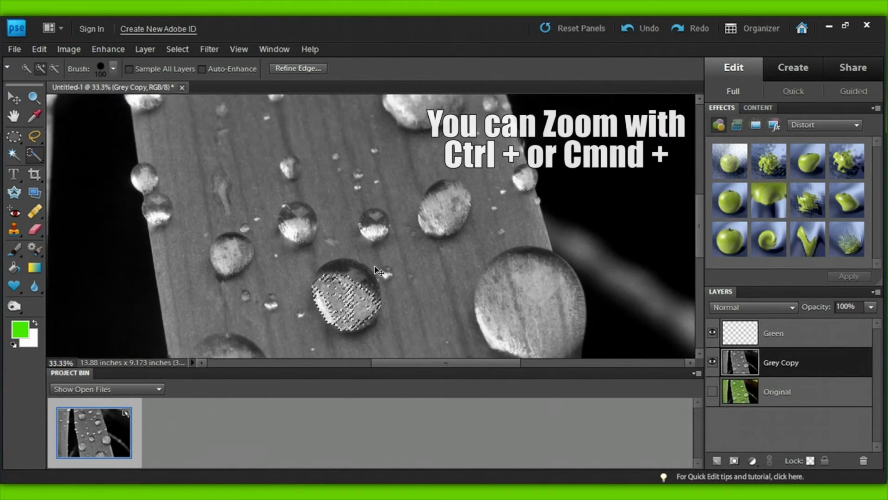
{"action": "scroll", "coordinate": [379, 271], "scroll_direction": "down", "scroll_amount": 5}
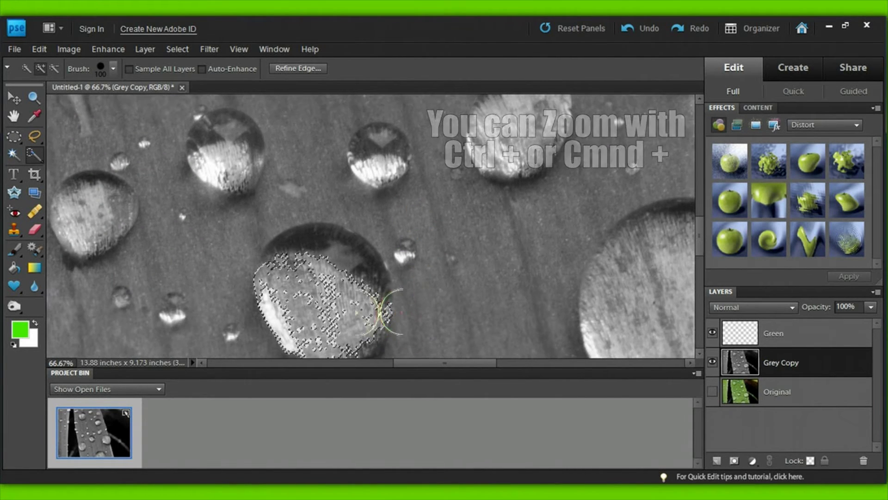
{"action": "left_click_drag", "start_coordinate": [324, 224], "coordinate": [307, 208]}
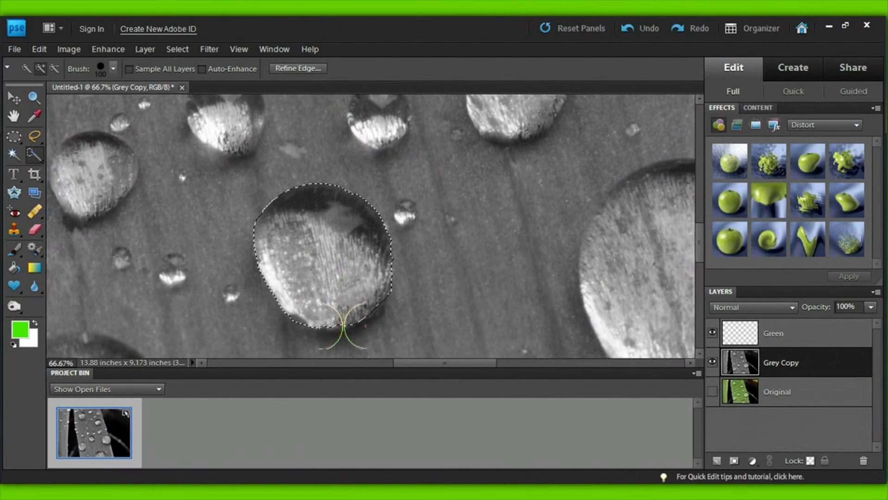
Refine the drop selection edge to Smooth 15, Feather 2.0 px and Contract/Expand -49%.
{"action": "left_click", "coordinate": [283, 68]}
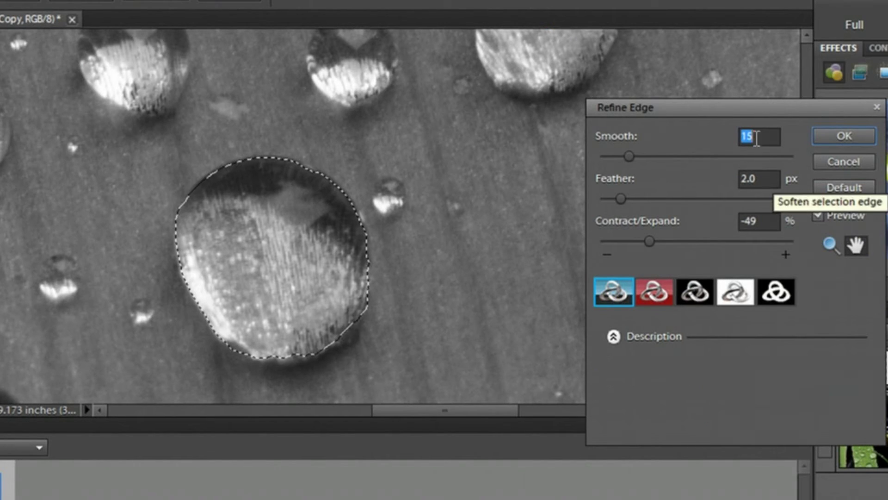
{"action": "left_click", "coordinate": [771, 176]}
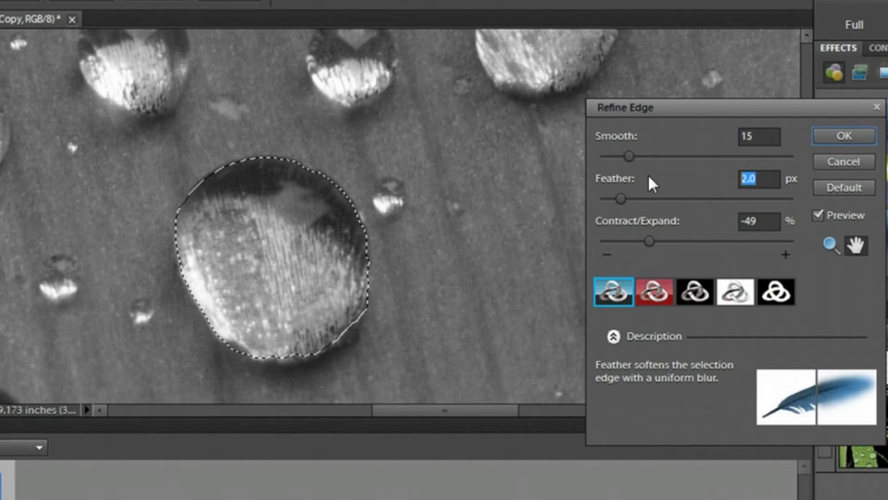
{"action": "left_click", "coordinate": [750, 135]}
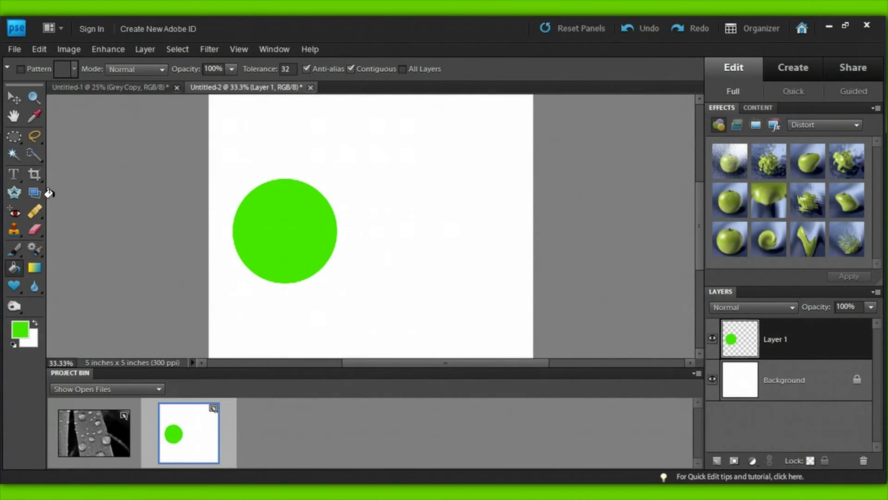
{"action": "left_click", "coordinate": [426, 204]}
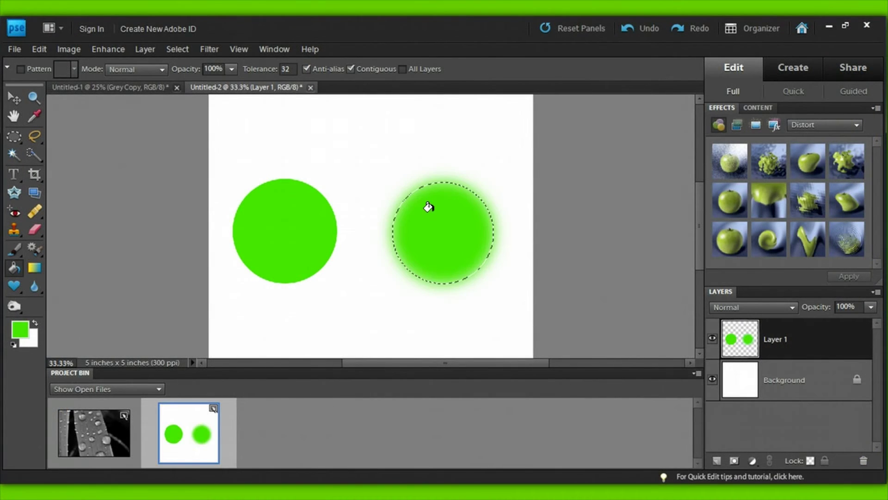
{"action": "key", "text": "ctrl+d"}
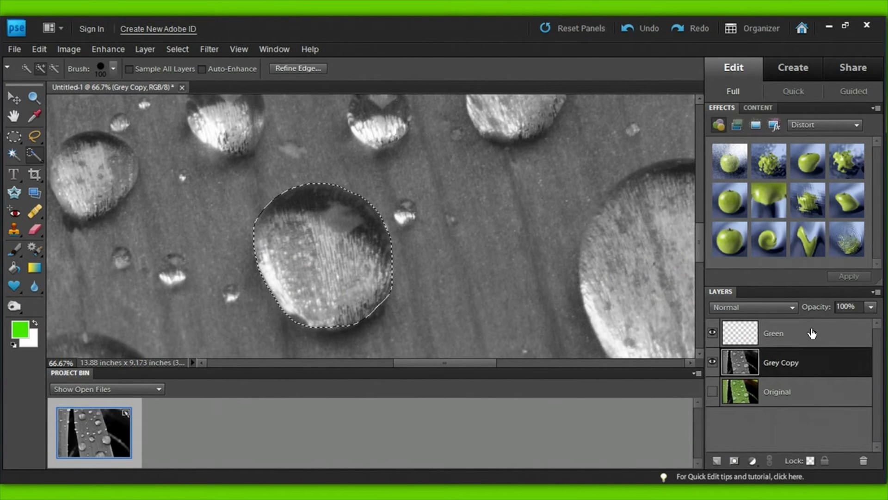
Paint Bucket the selected raindrop bright green on the Green layer, then zoom out.
{"action": "left_click", "coordinate": [806, 331]}
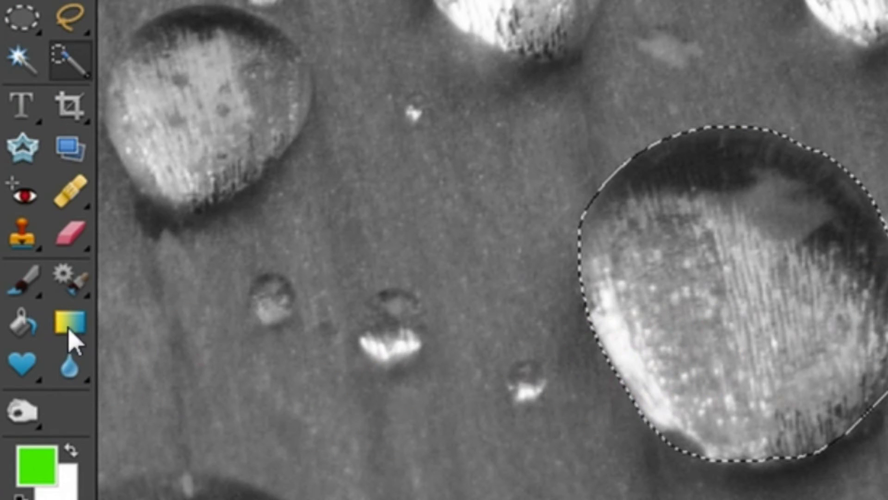
{"action": "left_click", "coordinate": [30, 334]}
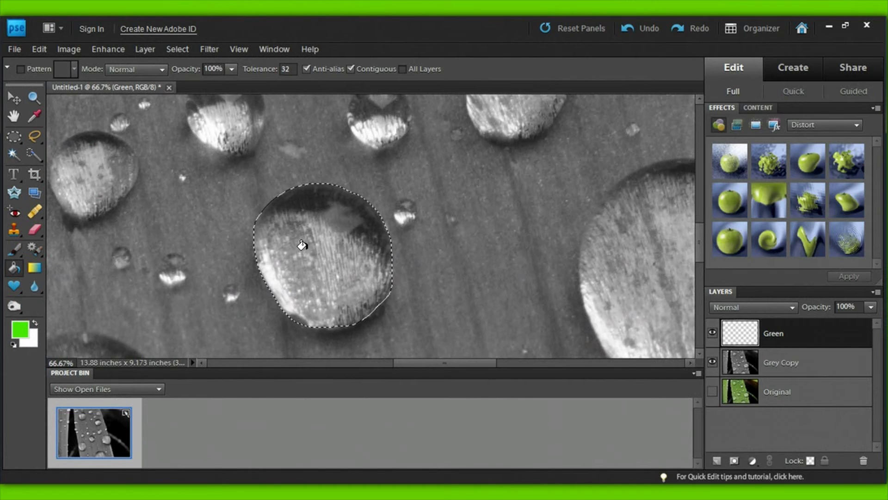
{"action": "left_click", "coordinate": [704, 279]}
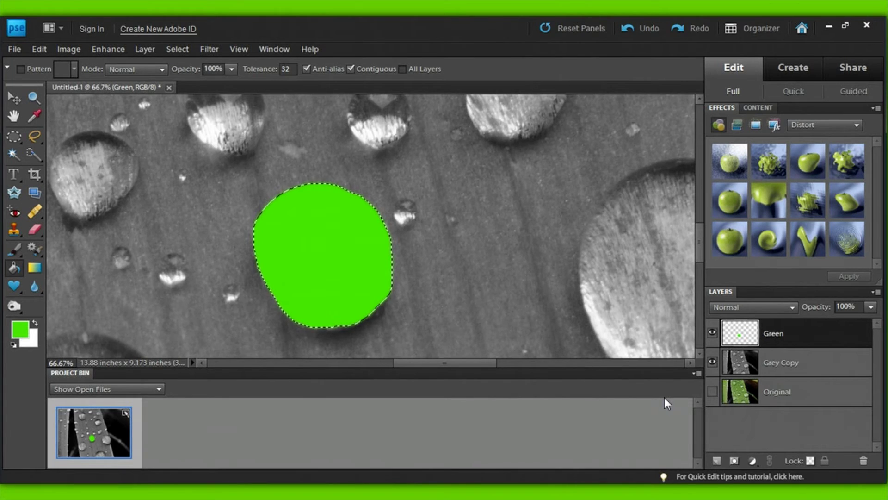
{"action": "key", "text": "ctrl+minus"}
{"action": "key", "text": "ctrl+minus"}
{"action": "key", "text": "ctrl+minus"}
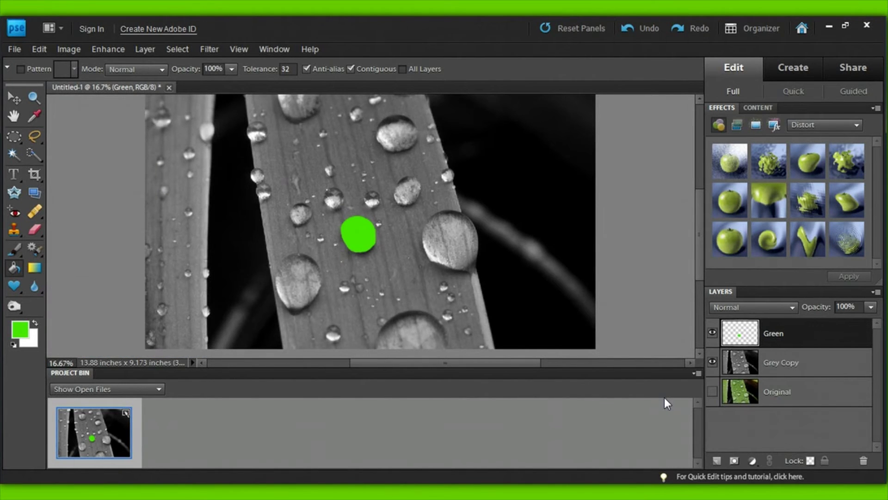
{"action": "key", "text": "ctrl+minus"}
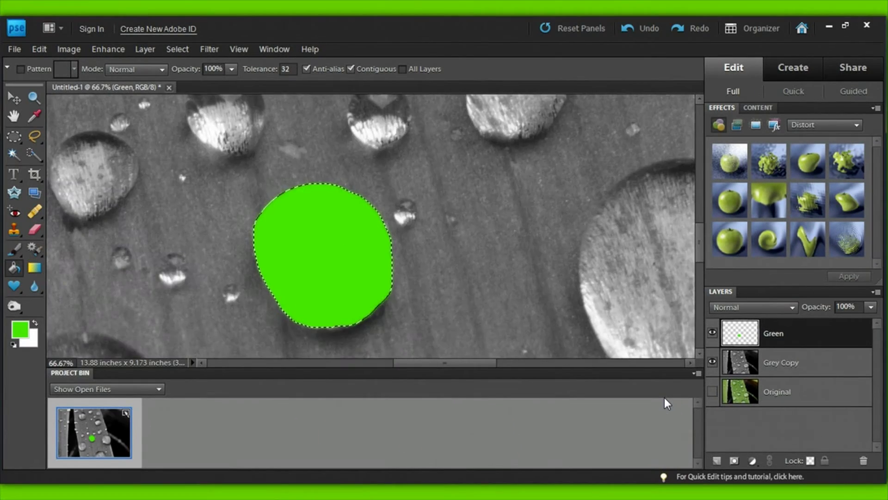
Switch the Green layer's blend mode to Overlay so the drop appears green-tinted.
{"action": "key", "text": "ctrl+minus"}
{"action": "key", "text": "ctrl+minus"}
{"action": "key", "text": "ctrl+minus"}
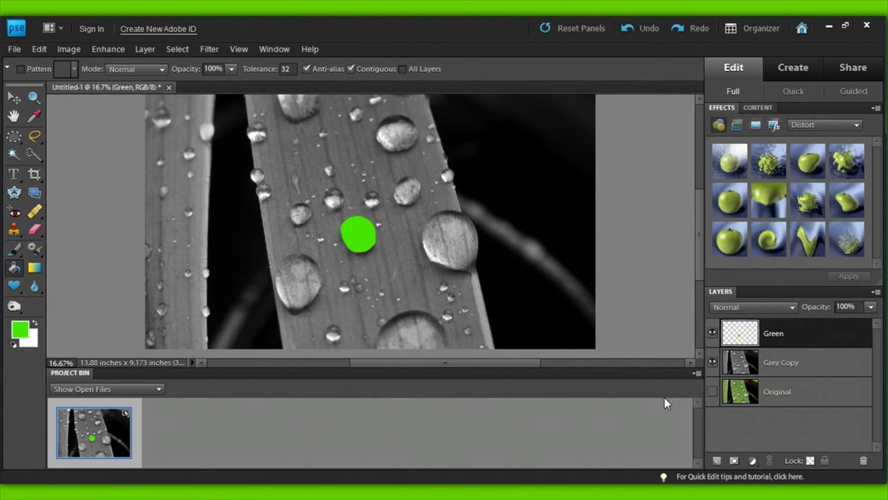
{"action": "key", "text": "ctrl+minus"}
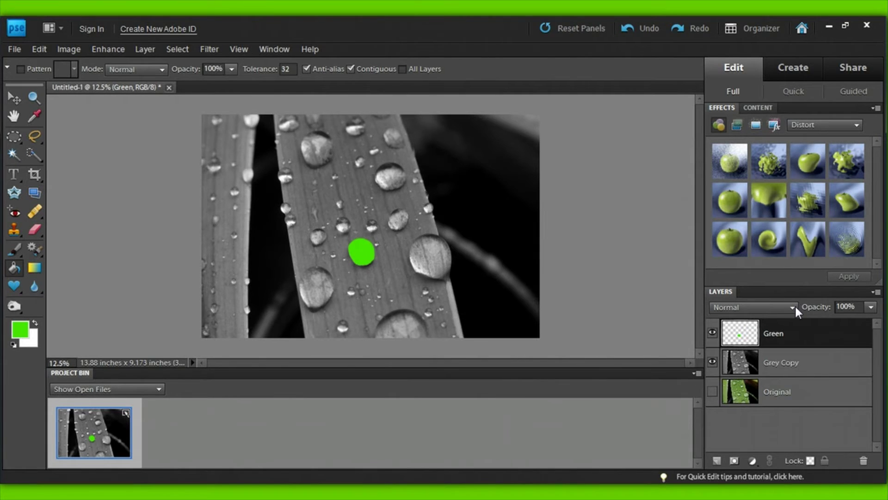
{"action": "left_click", "coordinate": [795, 308]}
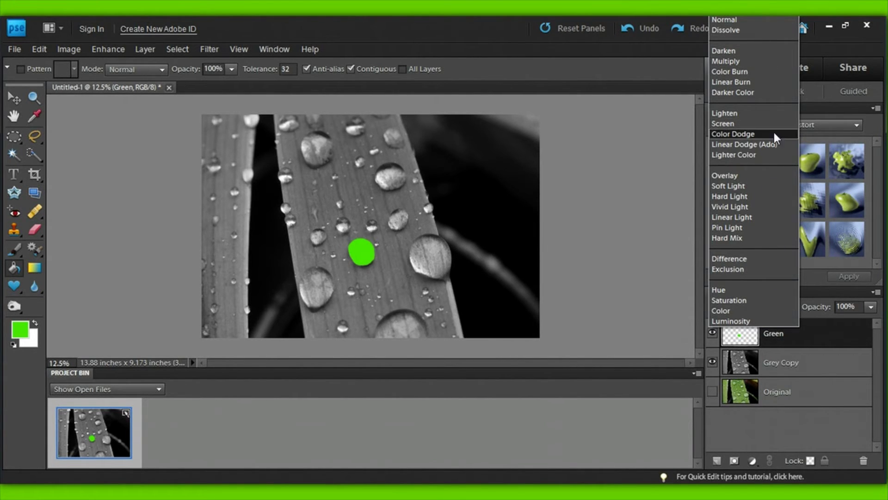
{"action": "left_click", "coordinate": [766, 175]}
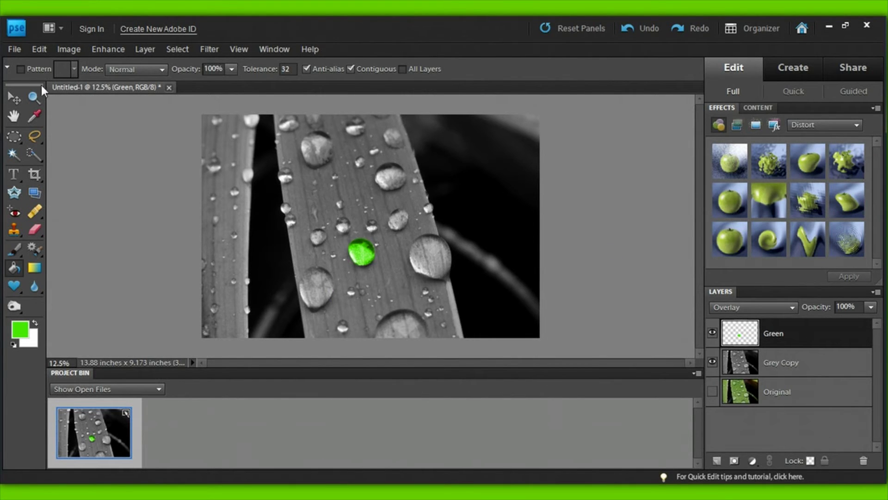
Select the green drop with the Magic Wand and make Grey Copy the active layer.
{"action": "left_click", "coordinate": [13, 157]}
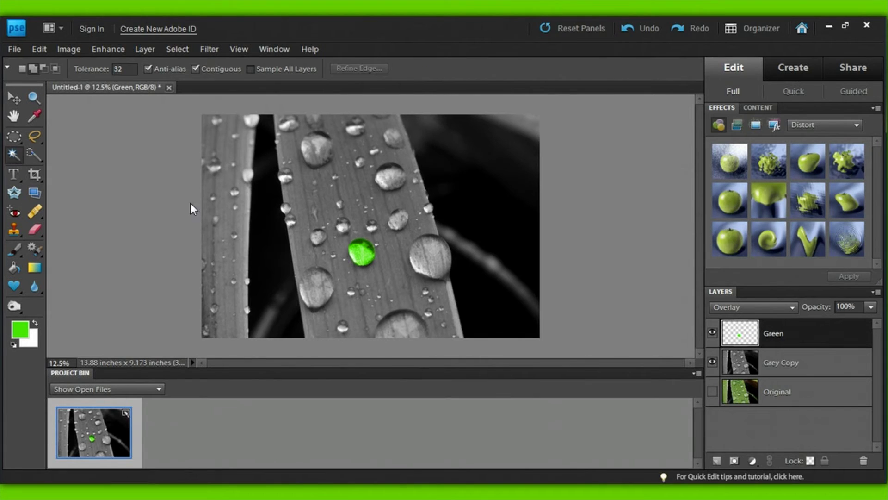
{"action": "left_click", "coordinate": [365, 252]}
{"action": "left_click", "coordinate": [823, 366]}
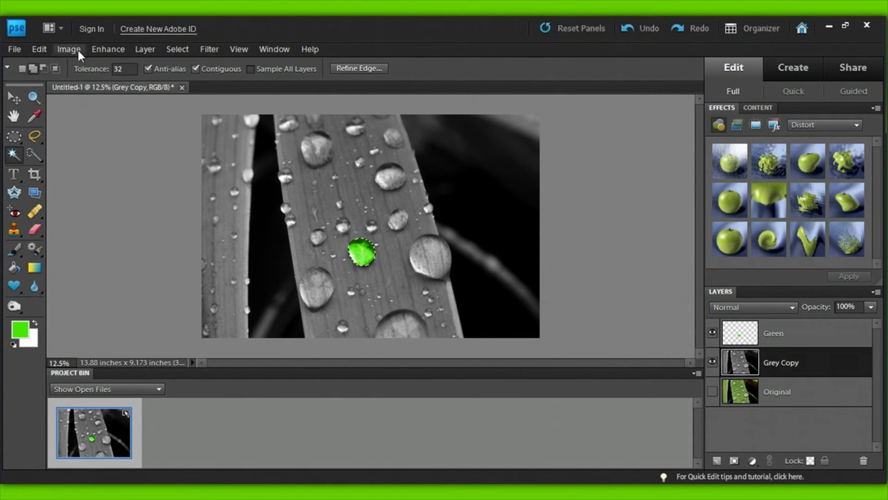
Apply Brightness/Contrast with Brightness -3 and Contrast 32 to that area.
{"action": "left_click", "coordinate": [93, 49]}
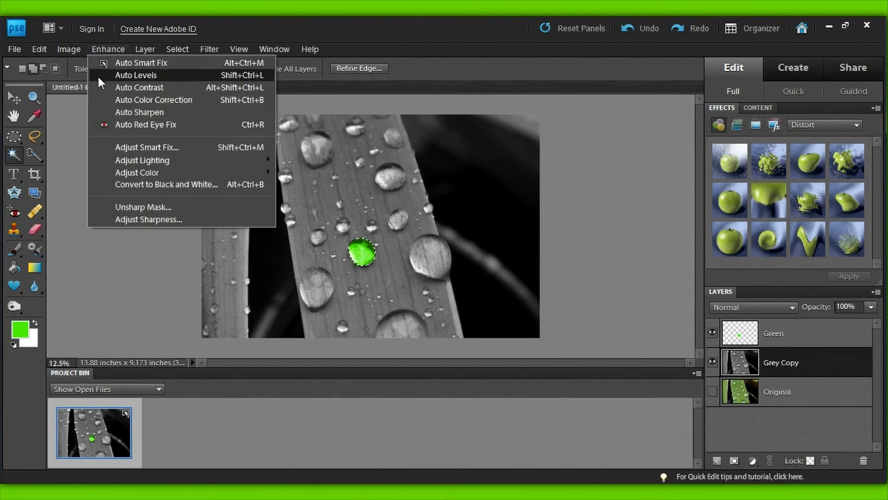
{"action": "mouse_move", "coordinate": [114, 164]}
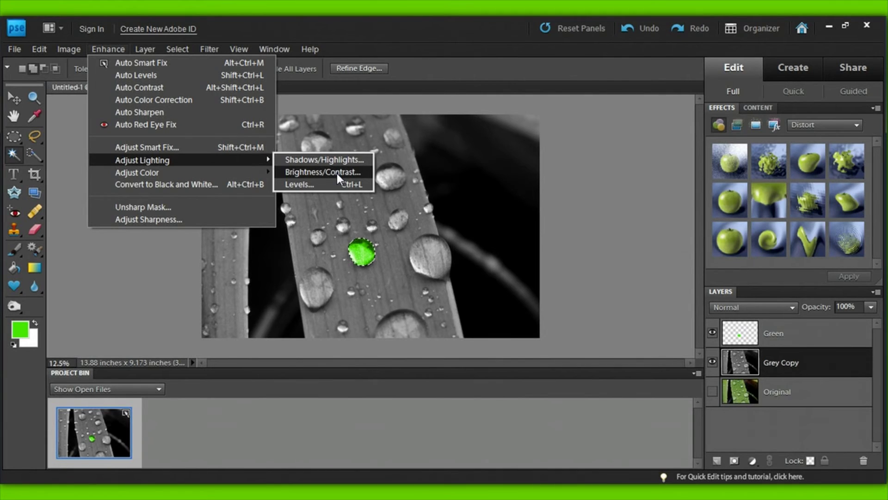
{"action": "left_click", "coordinate": [320, 171]}
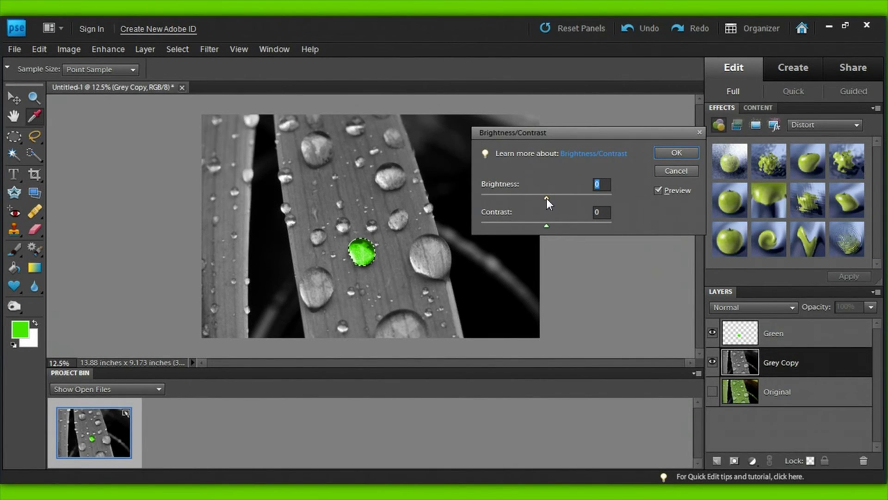
{"action": "type", "text": "-3"}
{"action": "double_click", "coordinate": [600, 209]}
{"action": "type", "text": "32"}
{"action": "left_click", "coordinate": [683, 151]}
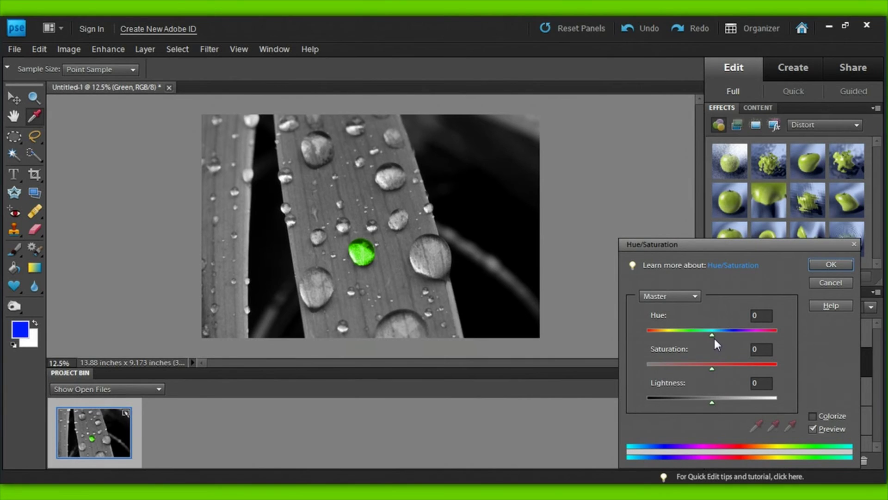
Try several Hue values in Hue/Saturation, settling on Hue +92 for the drops.
{"action": "key", "text": "Tab"}
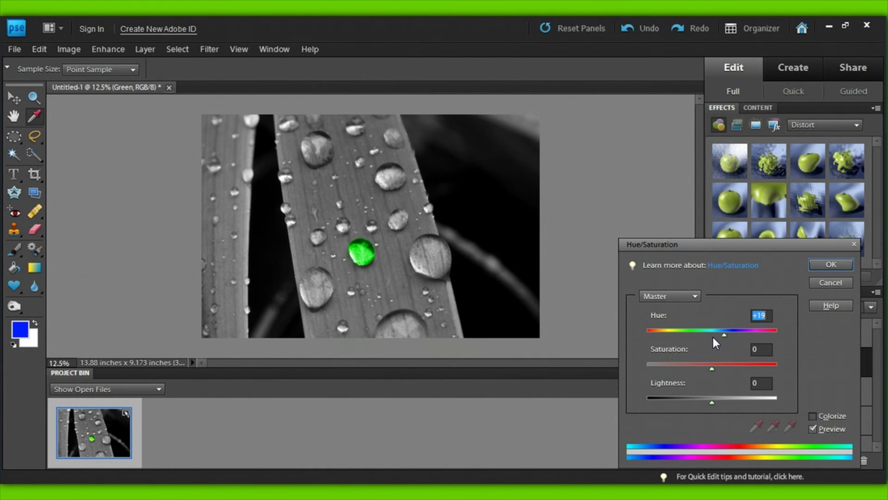
{"action": "type", "text": "-120-165"}
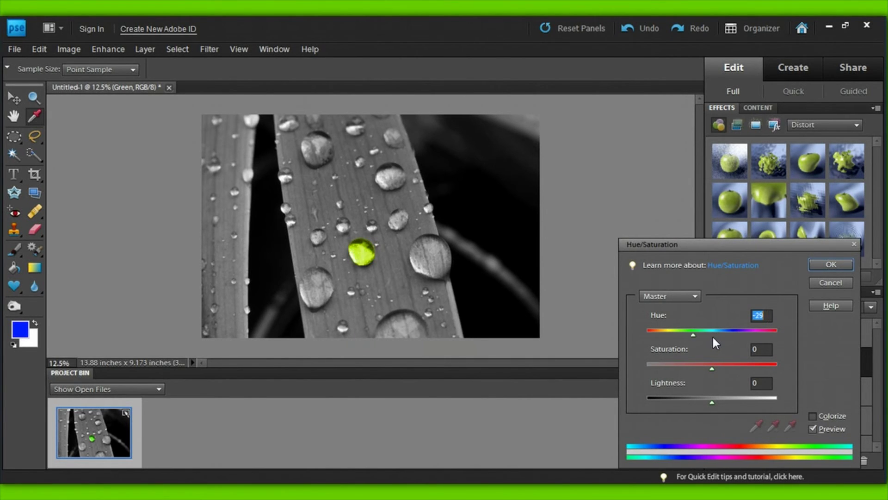
{"action": "key", "text": "shift+Up"}
{"action": "key", "text": "shift+Up"}
{"action": "key", "text": "shift+Up"}
{"action": "key", "text": "shift+Up"}
{"action": "key", "text": "shift+Up"}
{"action": "key", "text": "shift+Up"}
{"action": "key", "text": "shift+Up"}
{"action": "key", "text": "shift+Up"}
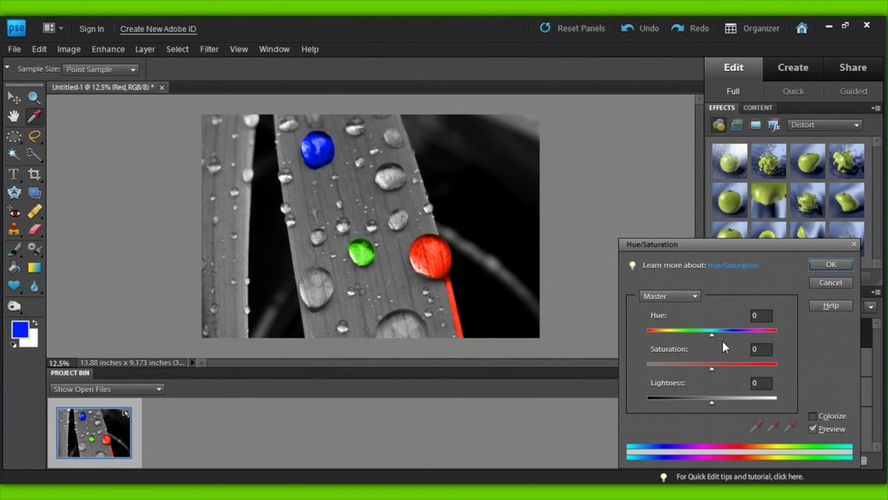
{"action": "type", "text": "-60"}
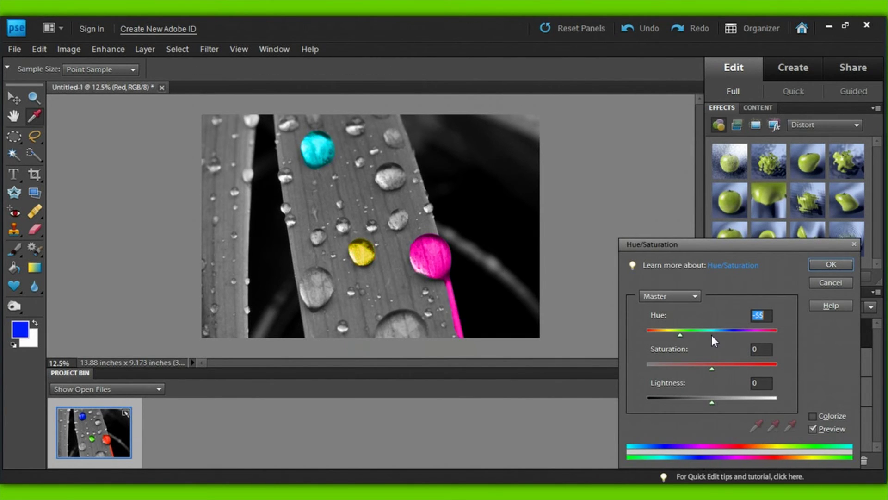
{"action": "type", "text": "-180-106"}
{"action": "key", "text": "shift+Up"}
{"action": "key", "text": "shift+Up"}
{"action": "key", "text": "shift+Up"}
{"action": "key", "text": "shift+Up"}
{"action": "key", "text": "shift+Up"}
{"action": "key", "text": "shift+Up"}
{"action": "key", "text": "shift+Up"}
{"action": "key", "text": "shift+Up"}
{"action": "key", "text": "shift+Up"}
{"action": "key", "text": "shift+Up"}
{"action": "key", "text": "shift+Up"}
{"action": "key", "text": "shift+Up"}
{"action": "key", "text": "shift+Up"}
{"action": "key", "text": "shift+Up"}
{"action": "key", "text": "shift+Up"}
{"action": "key", "text": "shift+Up"}
{"action": "key", "text": "shift+Up"}
{"action": "key", "text": "shift+Up"}
{"action": "key", "text": "shift+Up"}
{"action": "key", "text": "shift+Up"}
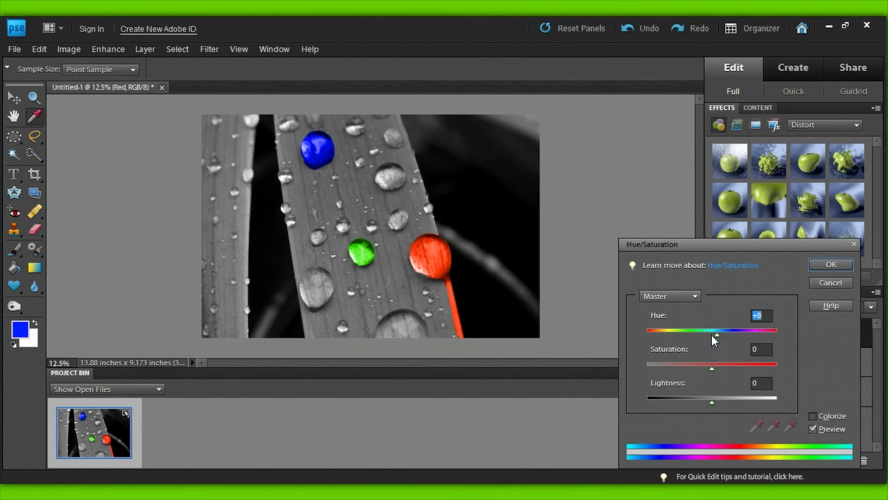
{"action": "key", "text": "shift+Up"}
{"action": "key", "text": "shift+Down"}
{"action": "key", "text": "shift+Down"}
{"action": "key", "text": "shift+Down"}
{"action": "key", "text": "shift+Down"}
{"action": "key", "text": "shift+Down"}
{"action": "key", "text": "shift+Down"}
{"action": "key", "text": "shift+Down"}
{"action": "key", "text": "shift+Down"}
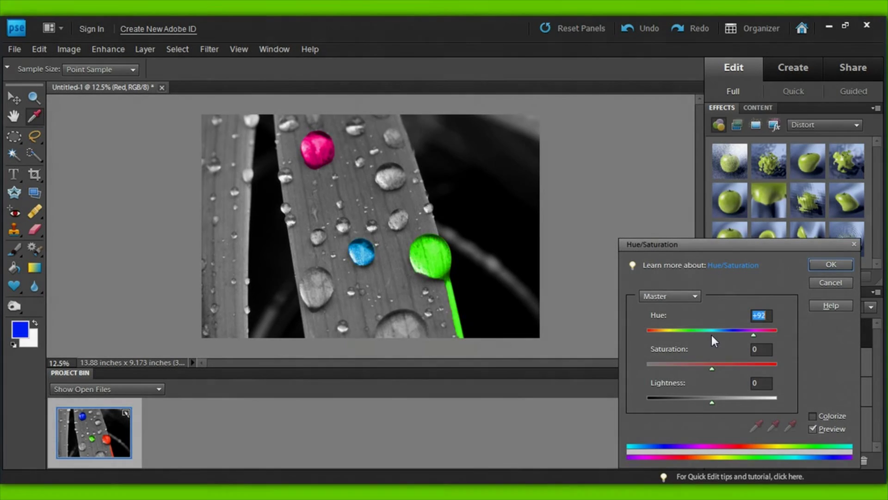